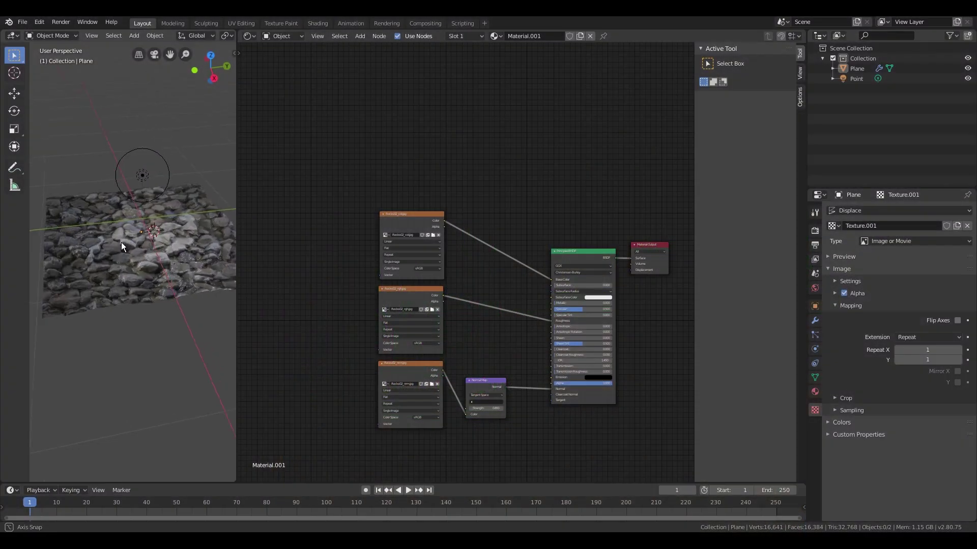
Move the Rocks02_rgh image texture node further left and down in the node tree
middle_click_drag(122, 242, 142, 236)
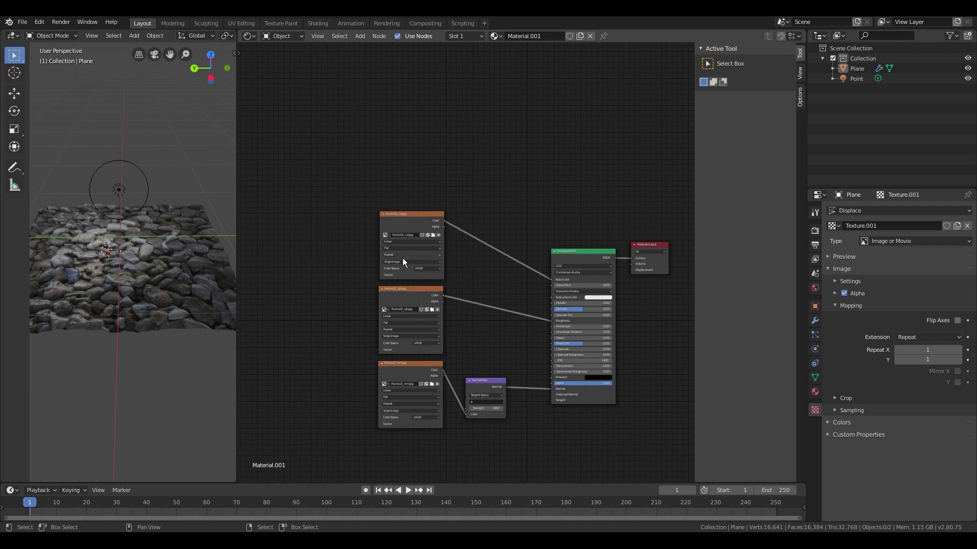
left_click_drag(399, 289, 301, 313)
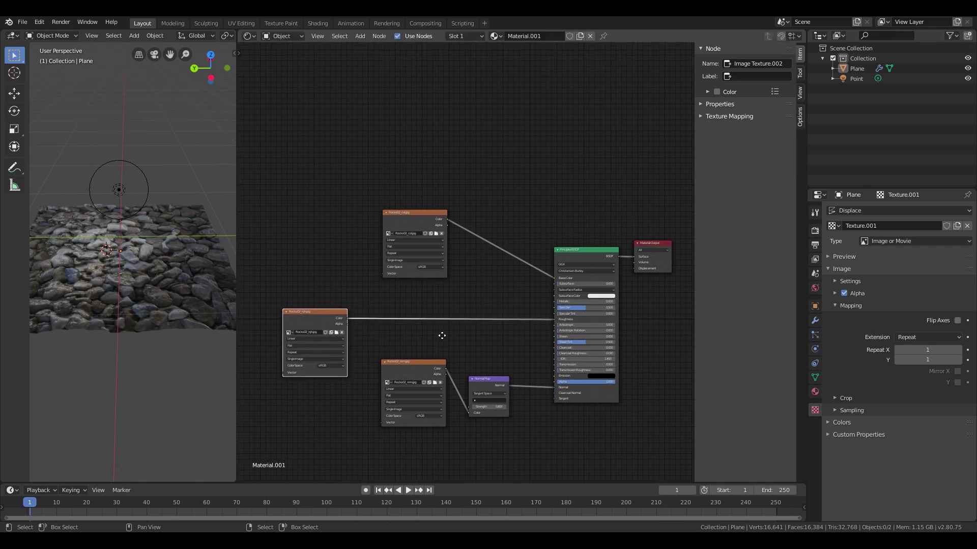
Insert a ColorRamp node on the link from Rocks02_rgh into the Roughness input
middle_click_drag(443, 336, 499, 286)
key("shift+a")
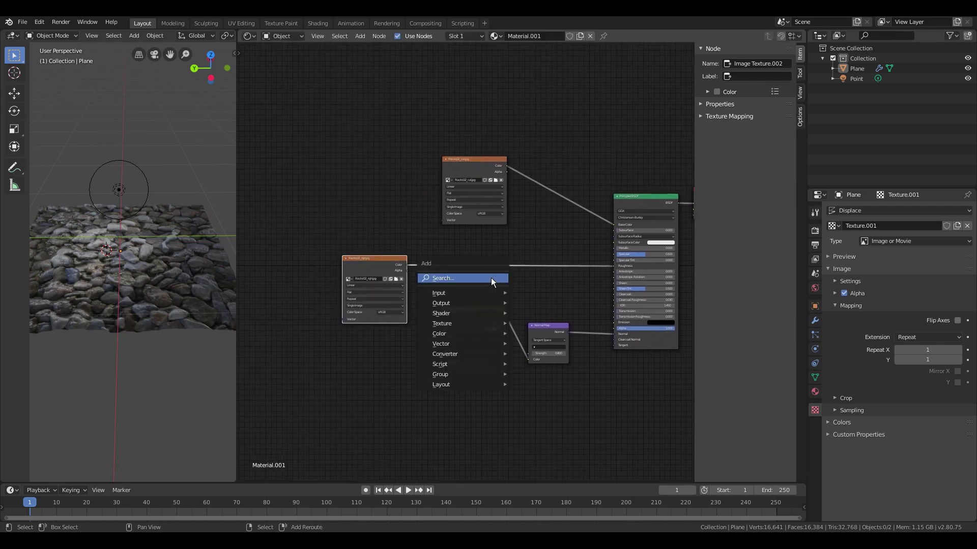
left_click(490, 278)
type("coloe")
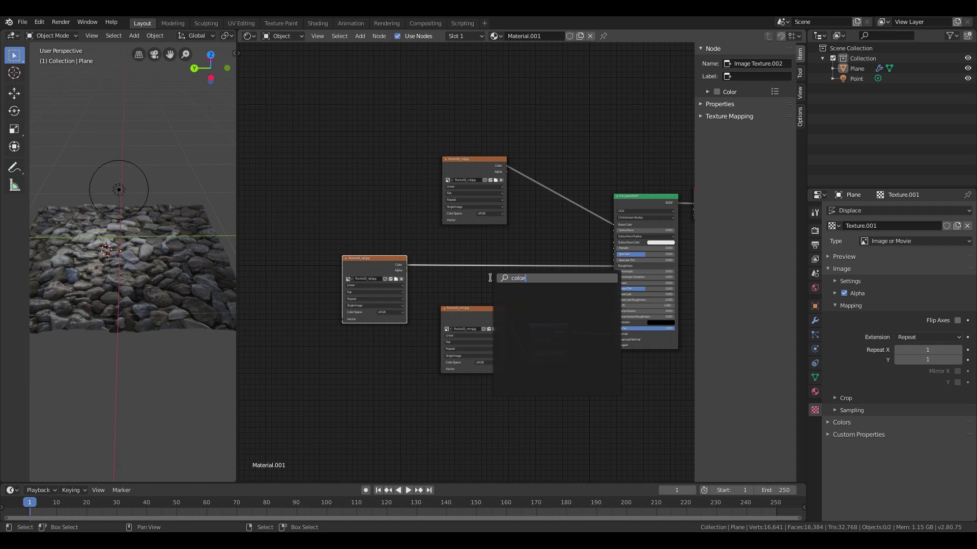
key("BackSpace")
type("r")
left_click(524, 297)
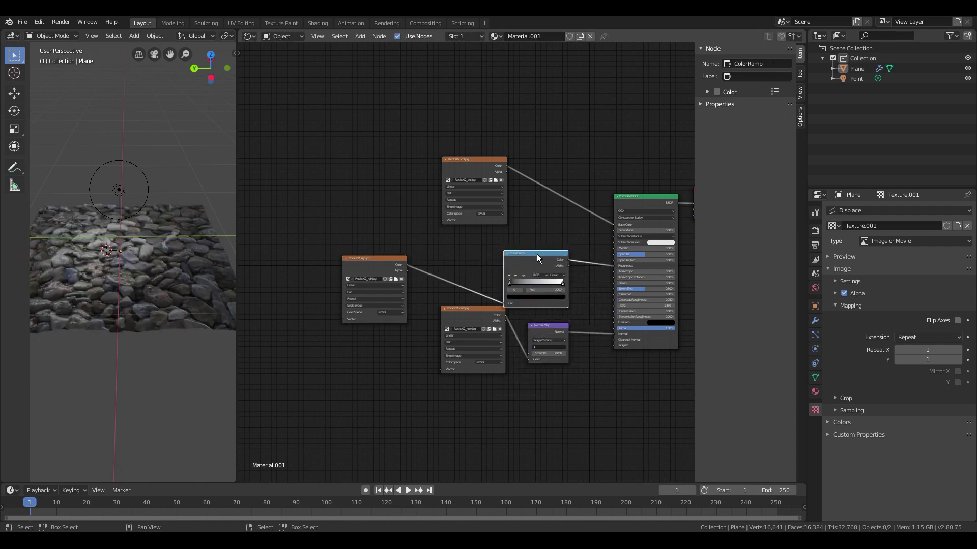
left_click(552, 247)
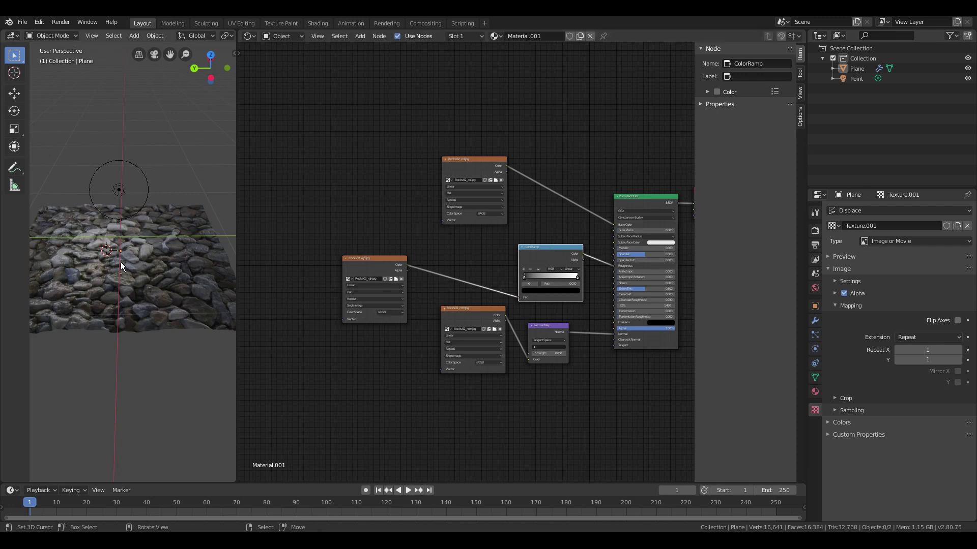
Pull the ColorRamp's black and white stops inward, white stop to 0.432
scroll(120, 261, "up", 6)
middle_click_drag(126, 264, 154, 261)
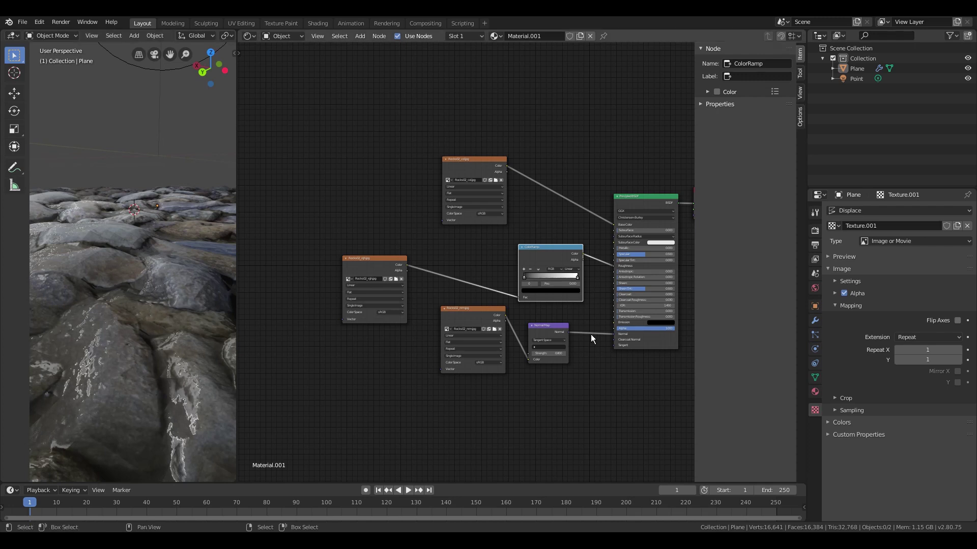
scroll(591, 334, "up", 3)
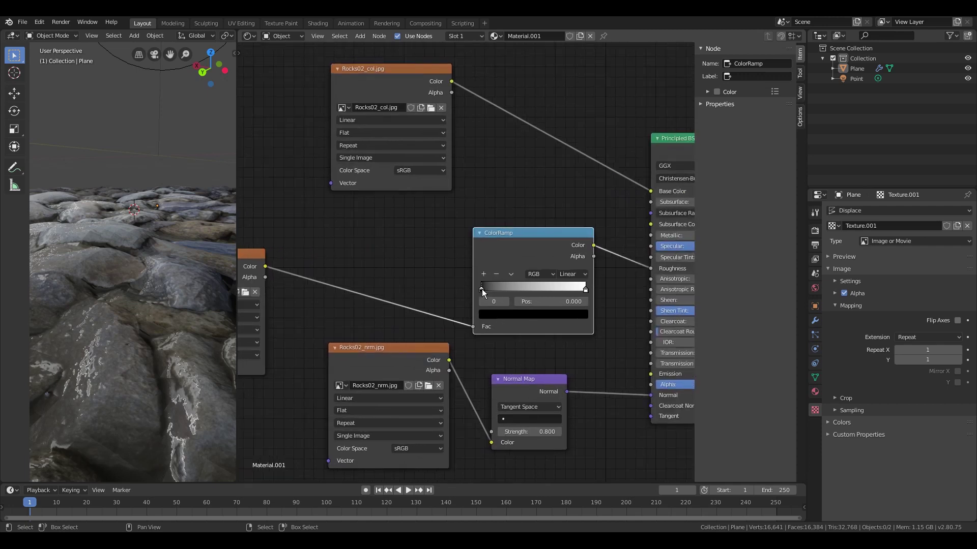
mouse_move(482, 290)
left_mouse_down()
mouse_move(578, 290)
mouse_move(483, 289)
left_mouse_up()
left_click_drag(585, 288, 523, 296)
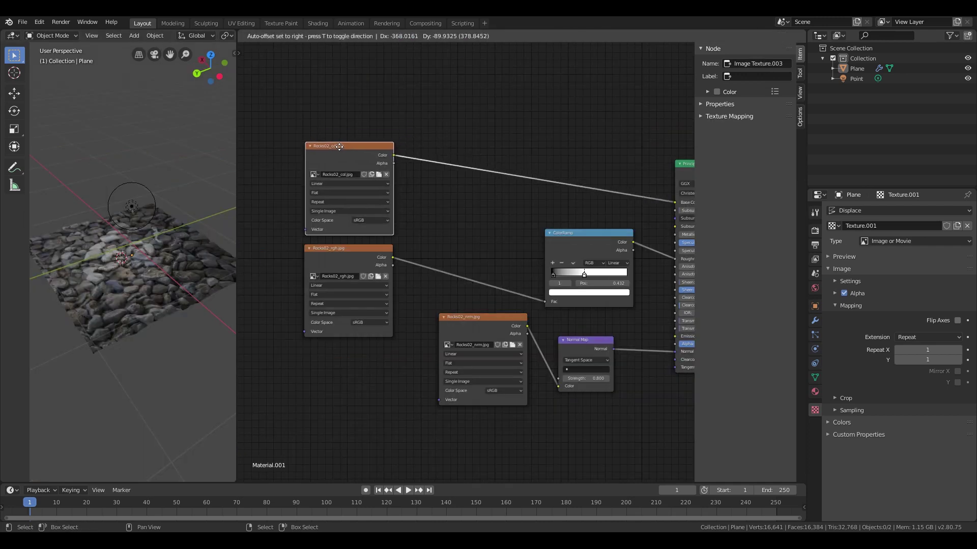
Move the Rocks02_nrm node down and duplicate the Rocks02_col node above the original
left_click(432, 283)
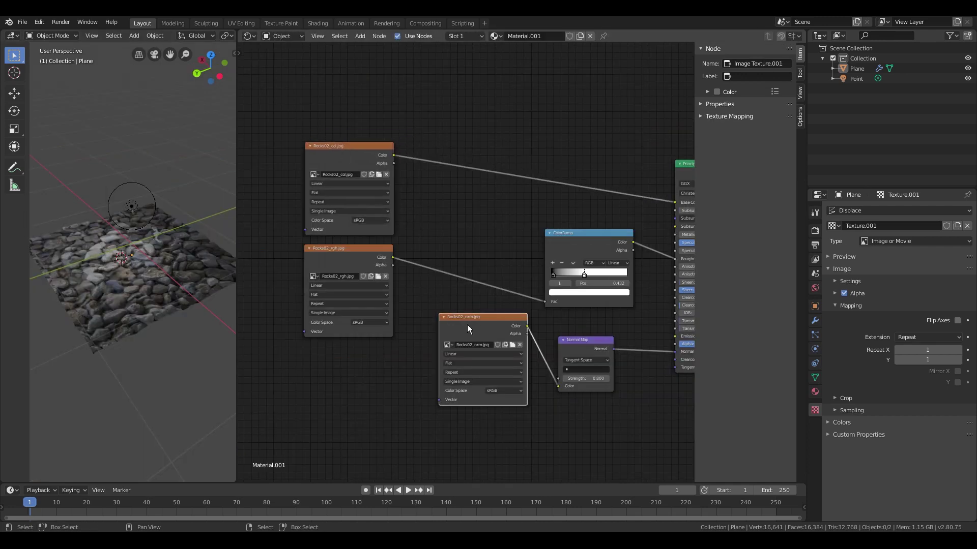
left_click_drag(468, 328, 338, 355)
middle_click_drag(468, 153, 442, 329)
left_click(334, 316)
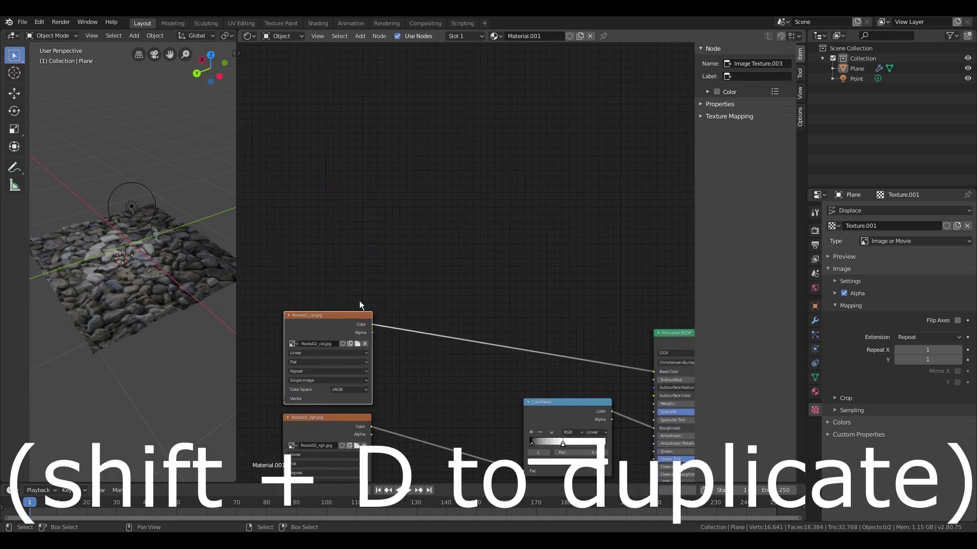
key("shift+d")
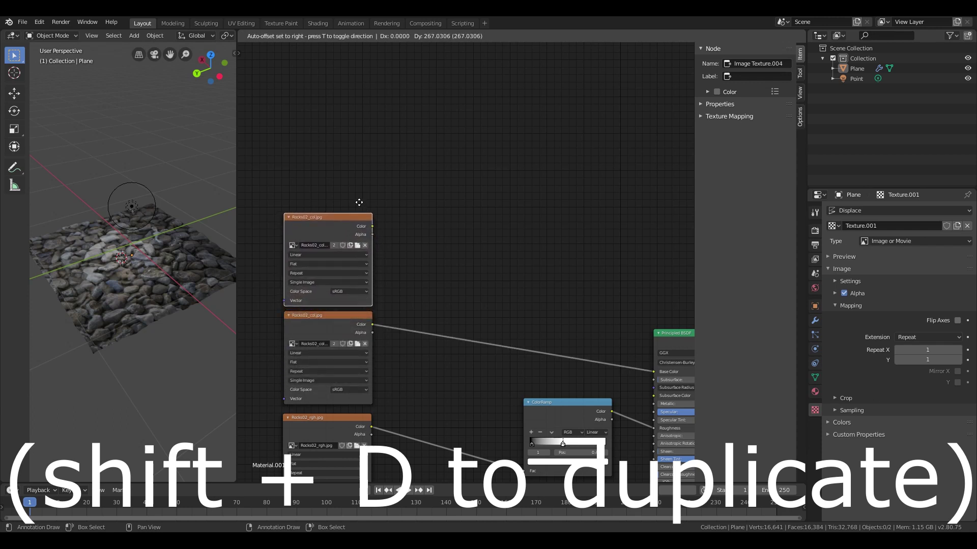
left_click(359, 202)
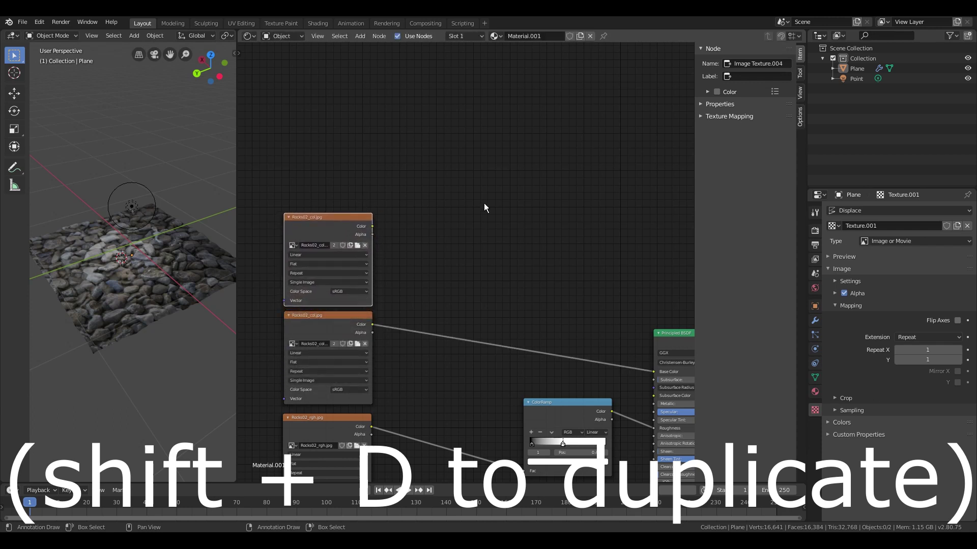
Insert a MixRGB node on the Base Color link and connect the duplicate texture to Color1
key("shift+a")
left_click(468, 247)
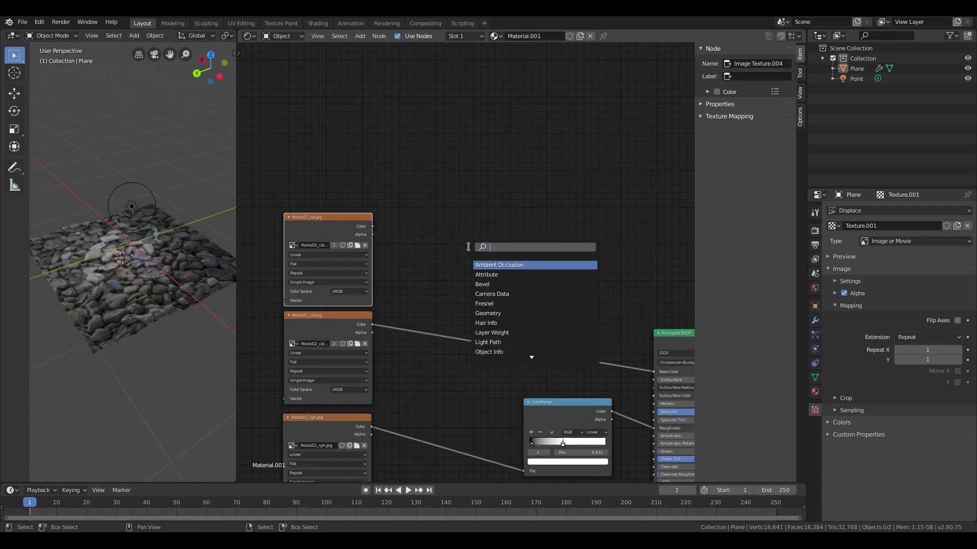
type("mix")
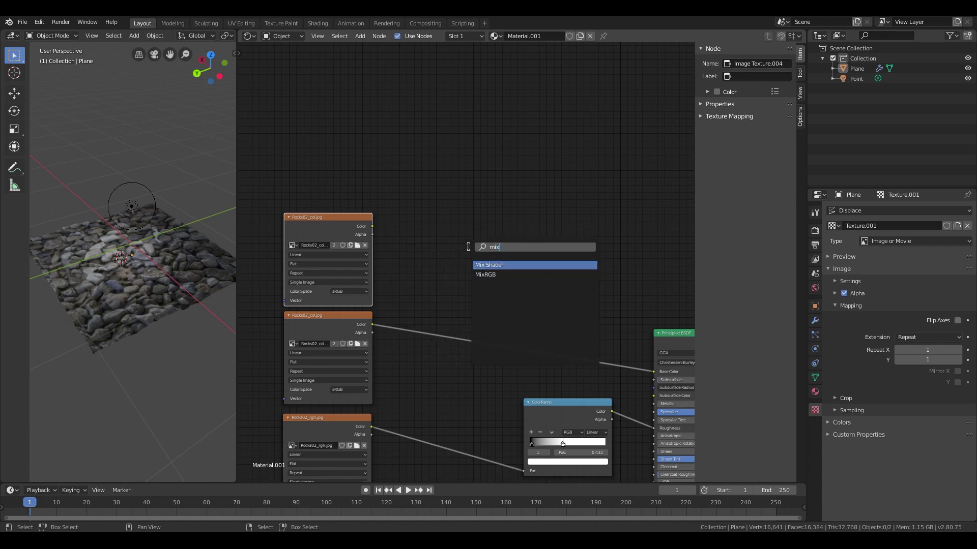
left_click(516, 276)
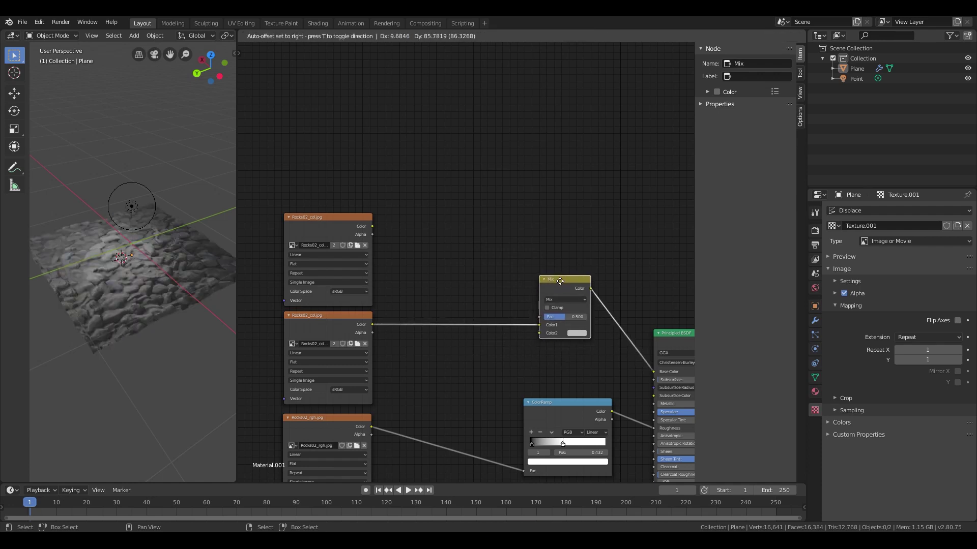
left_click(560, 281)
left_click_drag(374, 227, 539, 325)
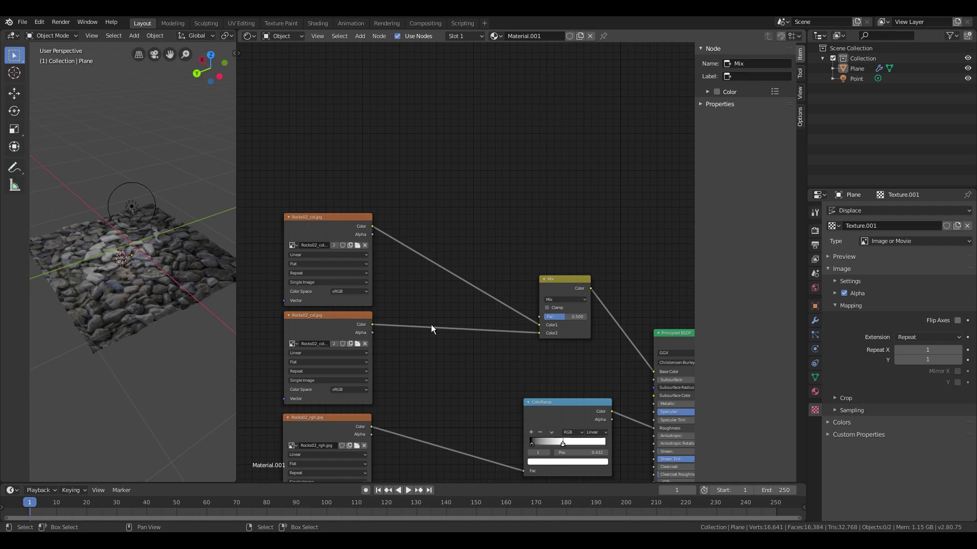
Insert a second ColorRamp on the link into the Mix node's Color2
key("shift+a")
left_click(431, 298)
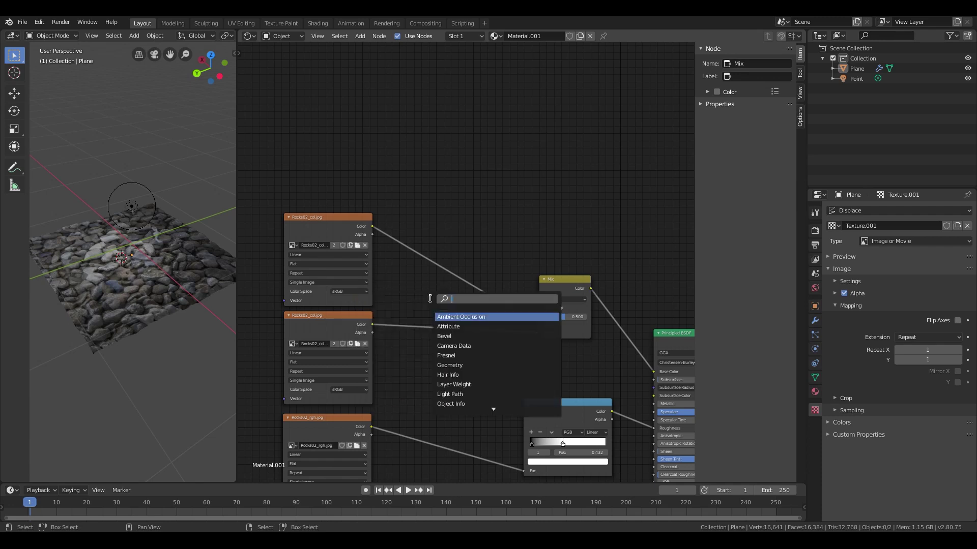
type("color")
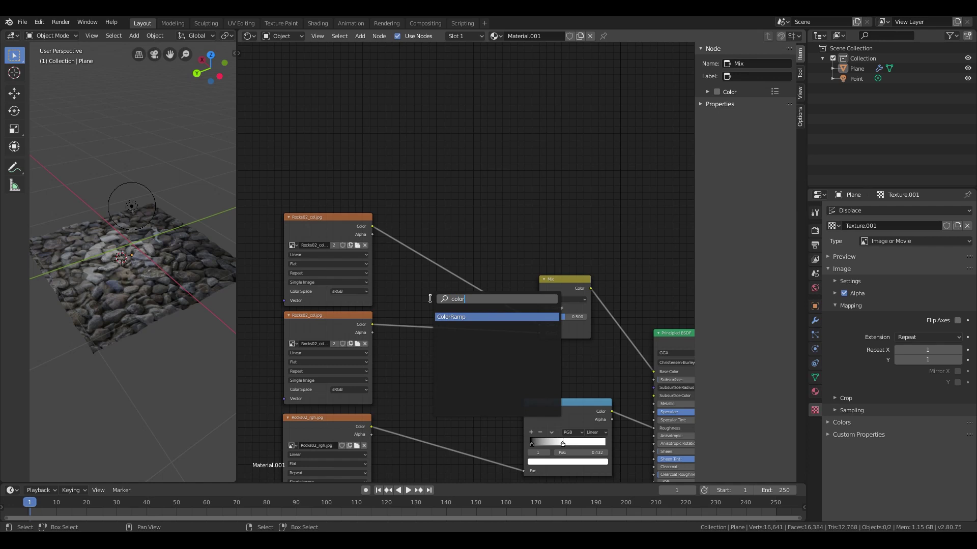
left_click(485, 326)
left_click(392, 312)
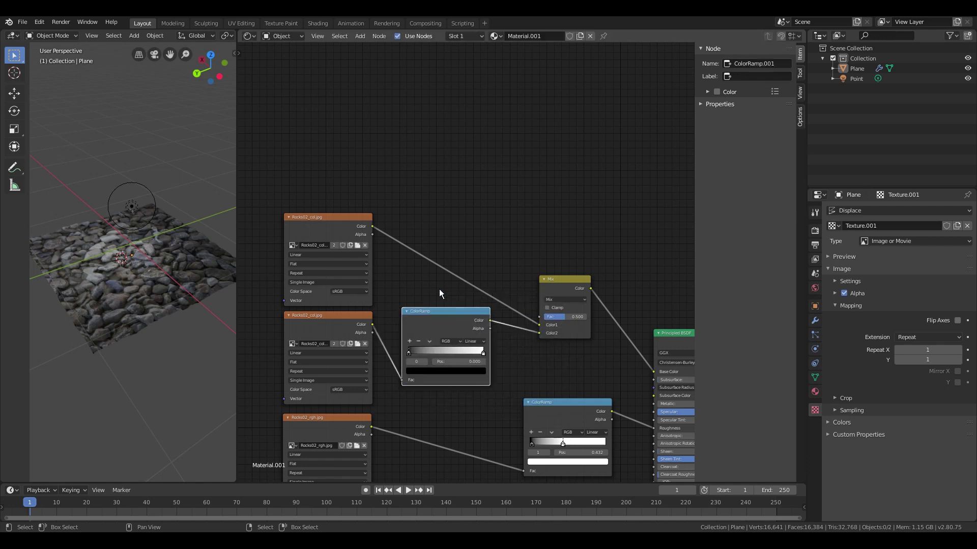
Set the ramp's black stop to 0.068 and pull the white stop to about 0.568
middle_click_drag(179, 253, 160, 297)
scroll(160, 297, "up", 4)
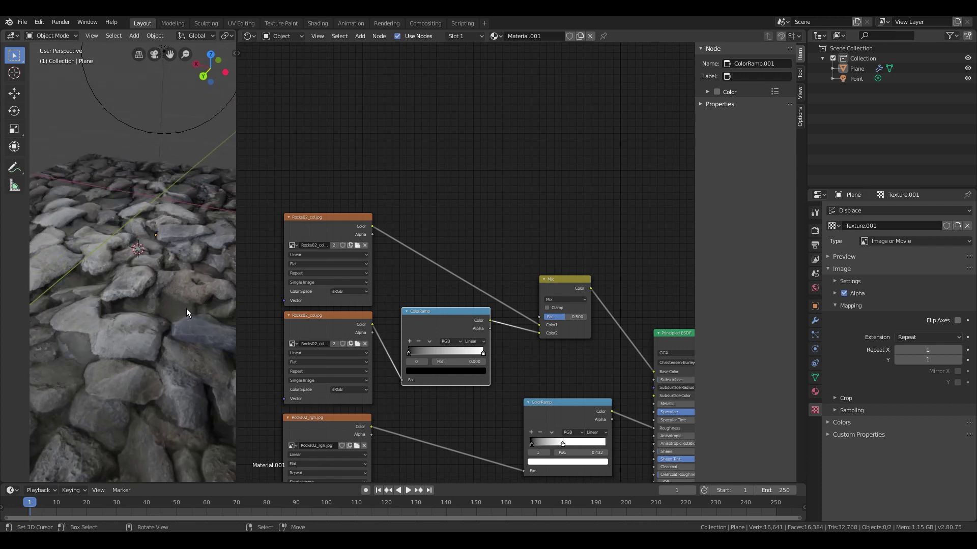
mouse_move(410, 353)
left_mouse_down()
mouse_move(448, 355)
mouse_move(413, 357)
left_mouse_up()
mouse_move(482, 354)
left_mouse_down()
mouse_move(413, 352)
mouse_move(471, 354)
left_mouse_up()
Color the second ColorRamp's dark stop a dark yellow-brown
left_click(412, 352)
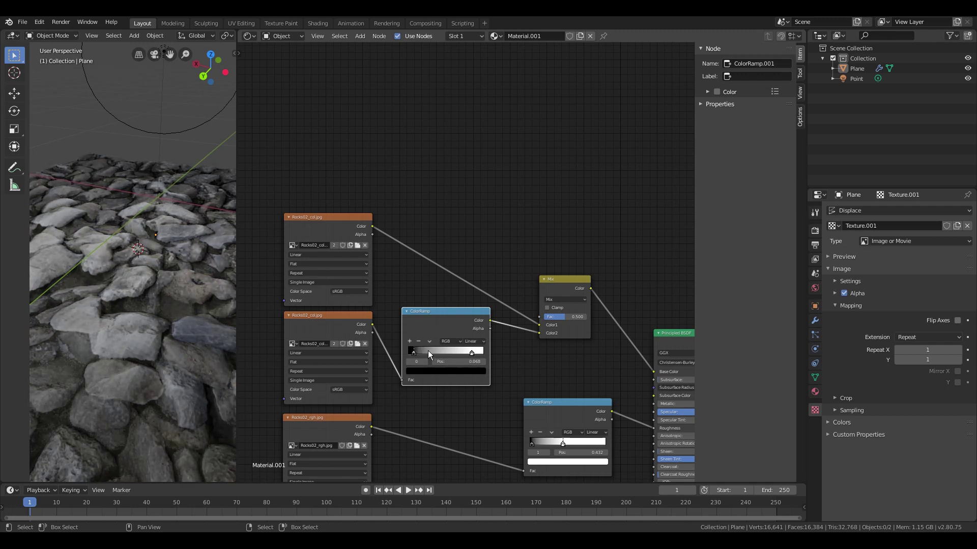
left_click(429, 371)
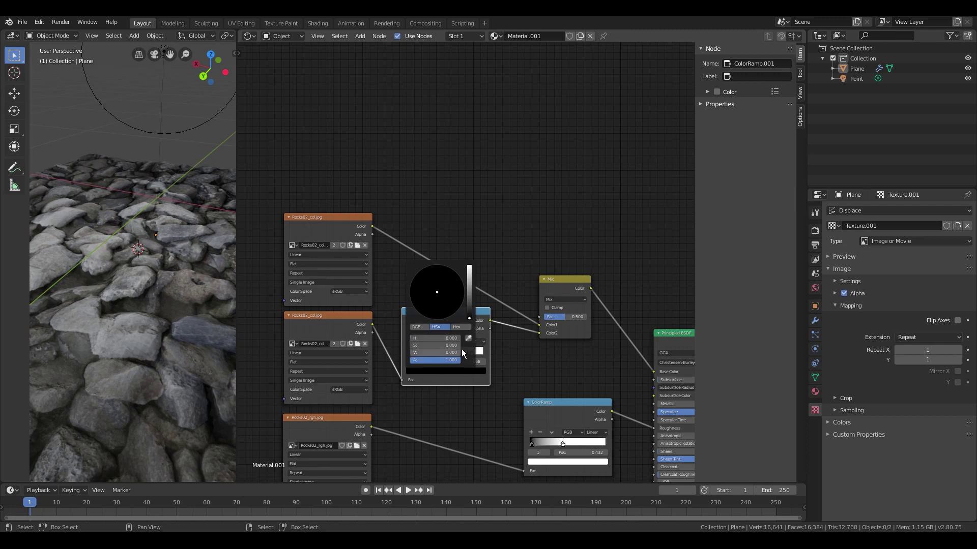
left_click_drag(469, 305, 423, 307)
left_click_drag(471, 287, 470, 301)
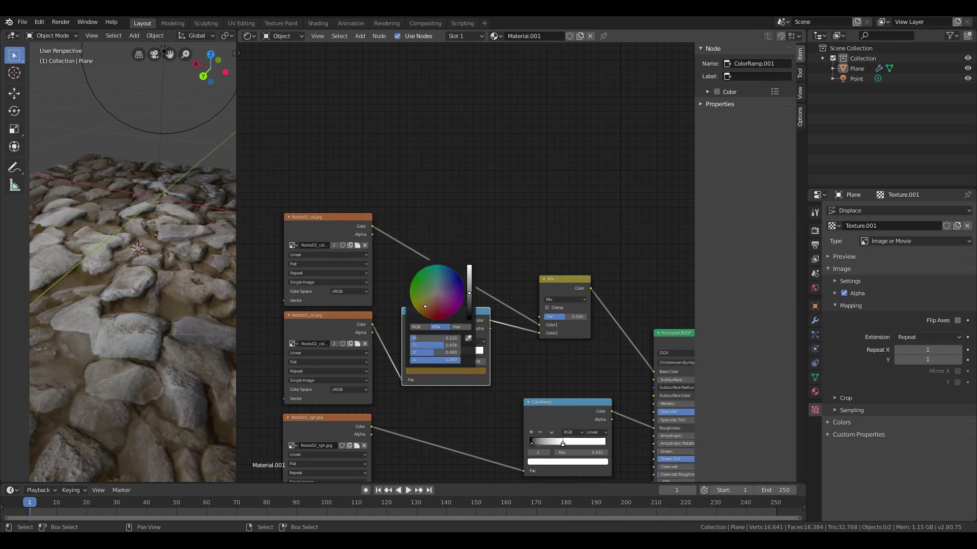
Move the light stop to 0.695 and color it a darkened pale peach tan
left_click(450, 349)
left_click_drag(450, 349, 459, 352)
left_click(457, 372)
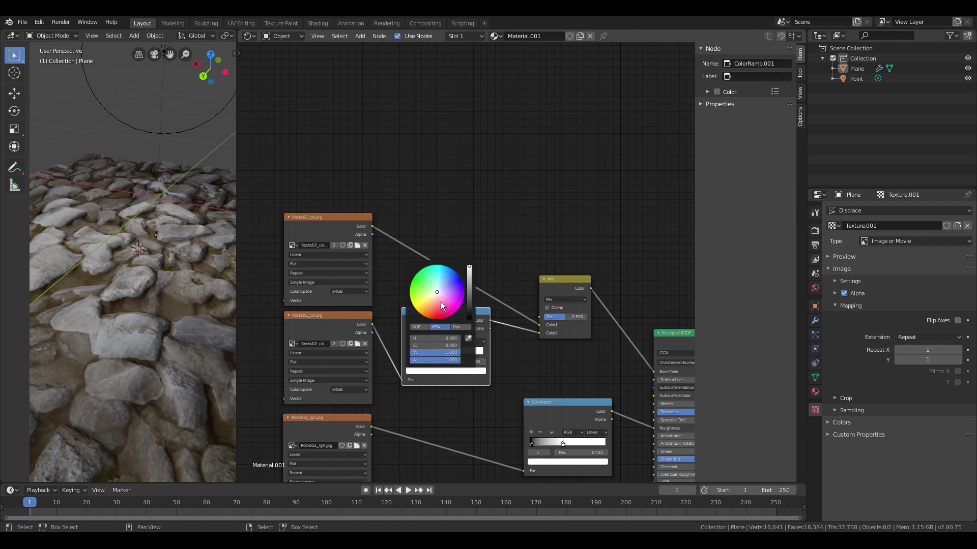
left_click_drag(441, 302, 430, 303)
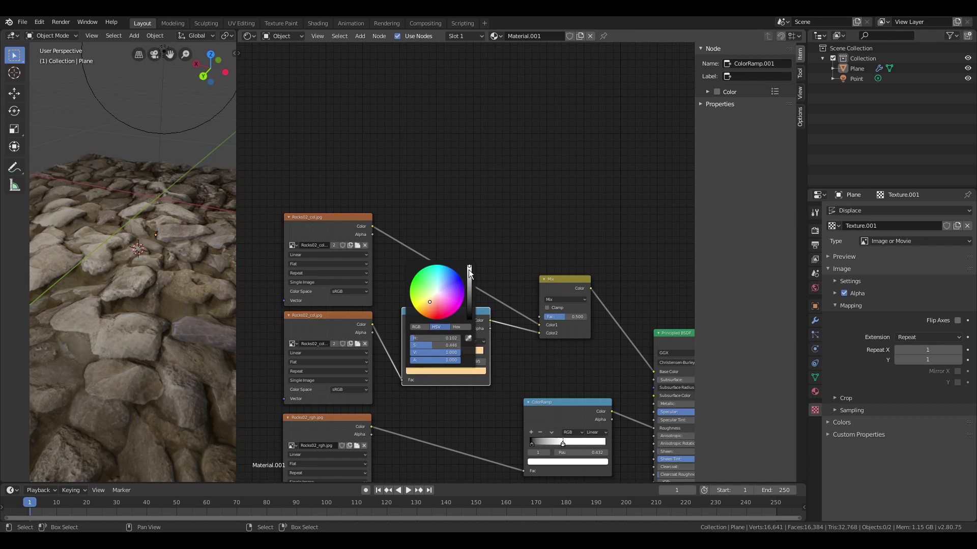
left_click_drag(469, 270, 469, 283)
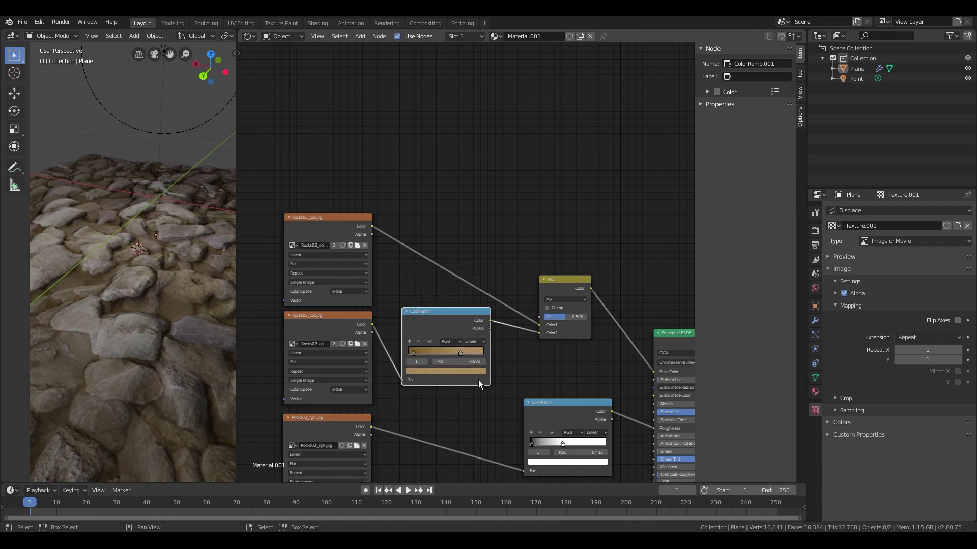
middle_click_drag(176, 325, 118, 303)
scroll(124, 309, "up", 4)
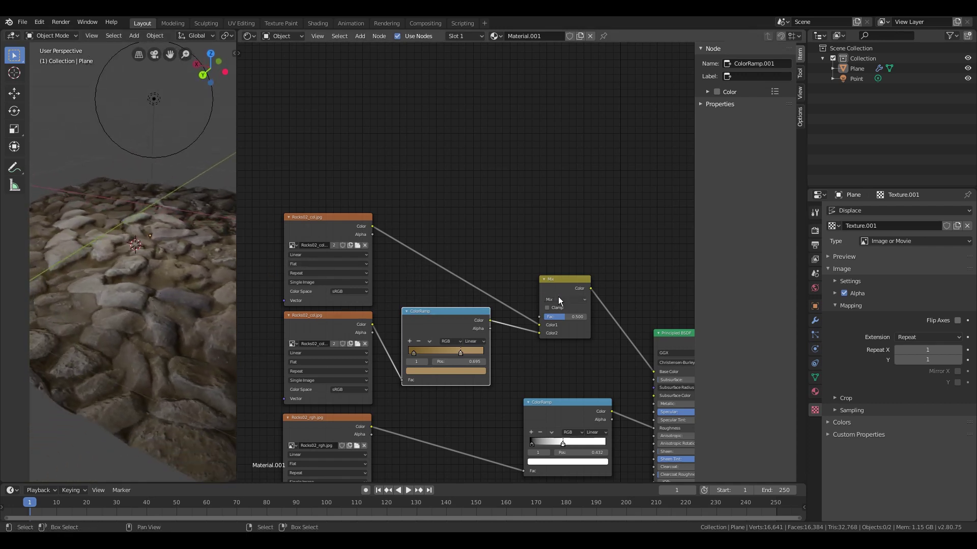
Switch the Mix node to the Add blend mode with a factor of about 0.68
left_click(558, 300)
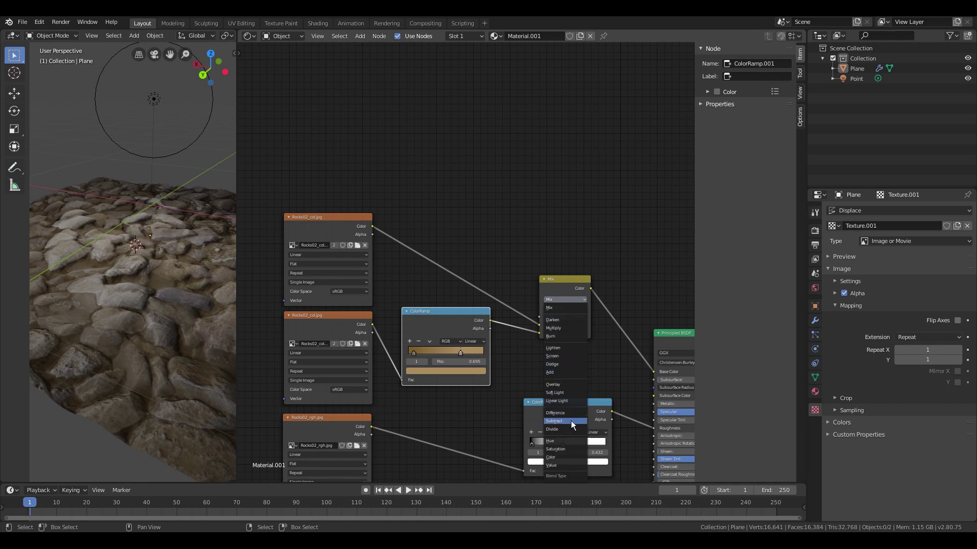
left_click(563, 374)
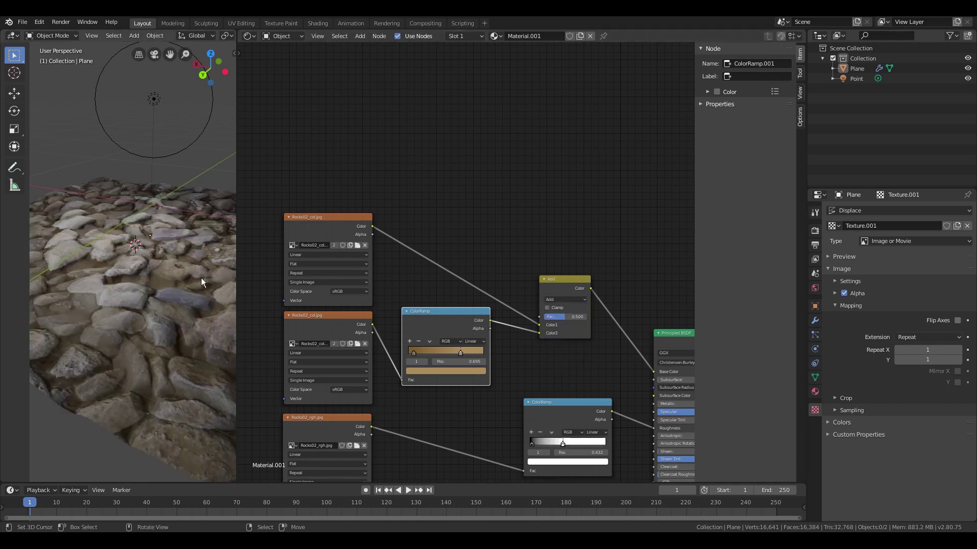
scroll(164, 275, "up", 3)
scroll(162, 282, "up", 2)
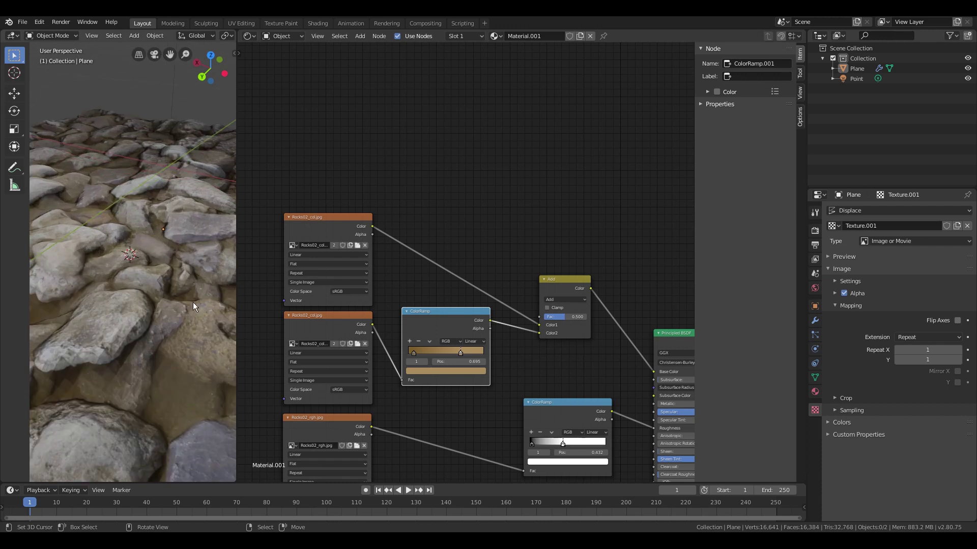
mouse_move(564, 317)
left_mouse_down()
mouse_move(546, 317)
mouse_move(579, 317)
left_mouse_up()
scroll(157, 292, "down", 10)
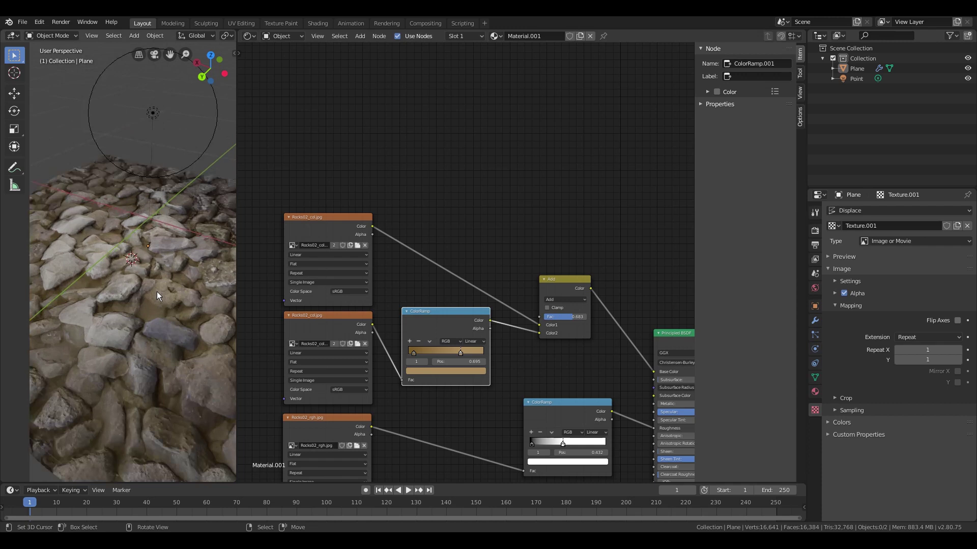
middle_click_drag(151, 294, 118, 271)
scroll(430, 269, "down", 4)
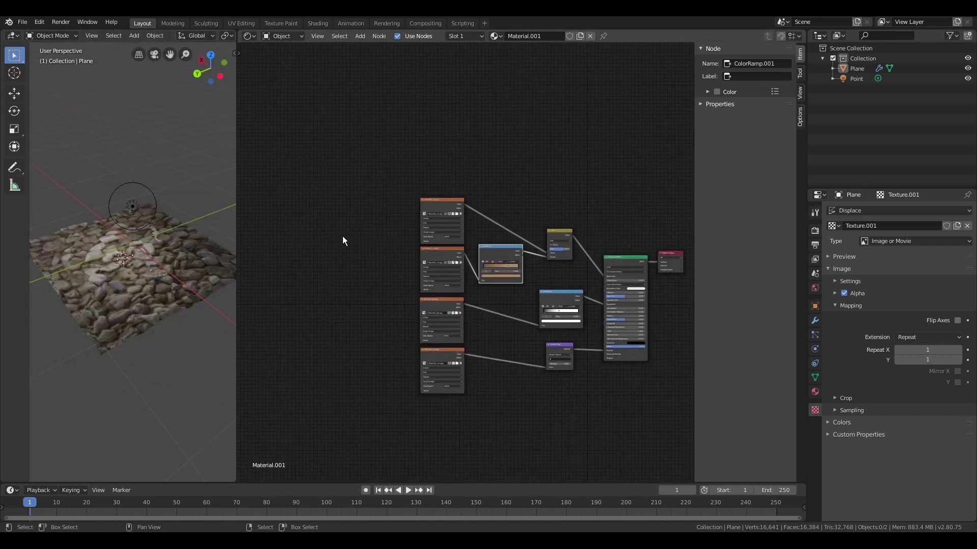
Add a Mapping node and link its Vector output to all four rock image textures
key("shift+a")
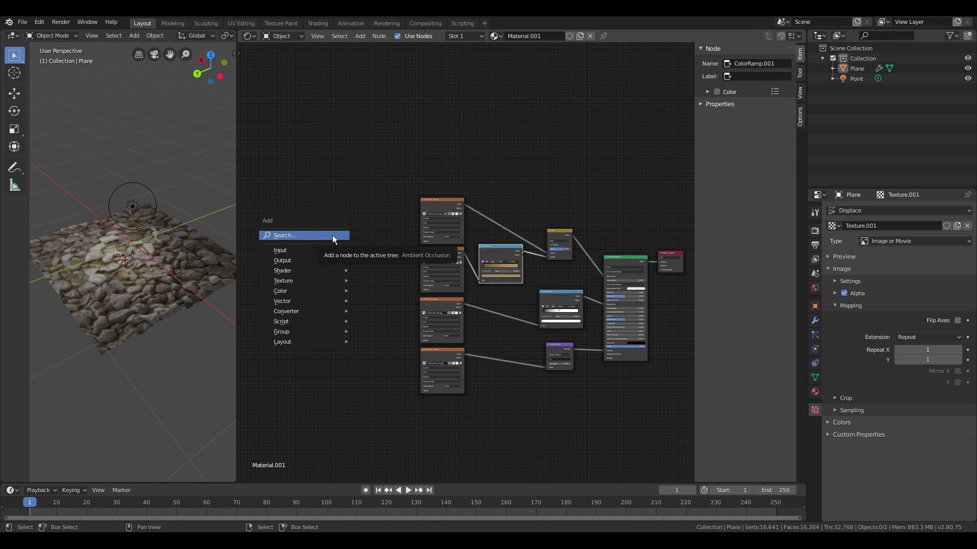
left_click(333, 236)
type("ma")
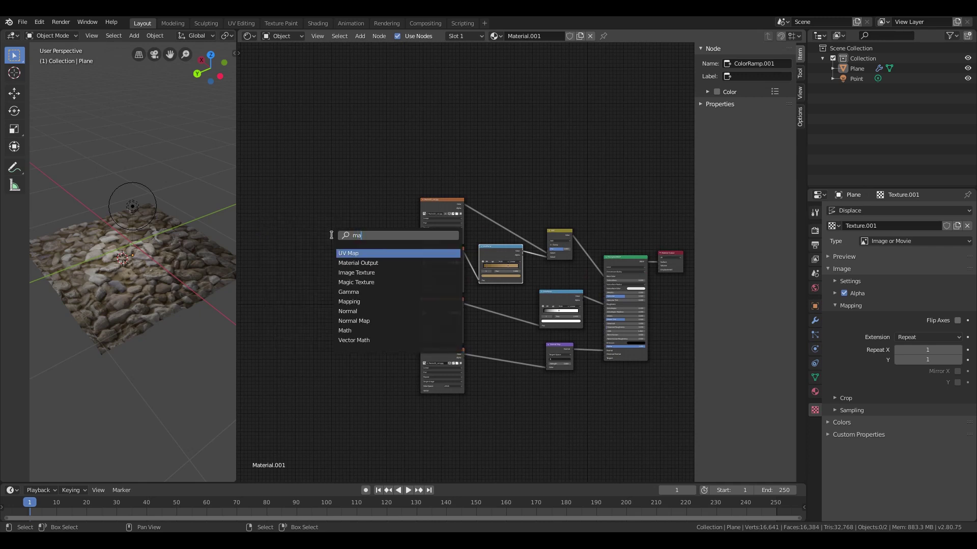
type("ppi")
left_click(361, 254)
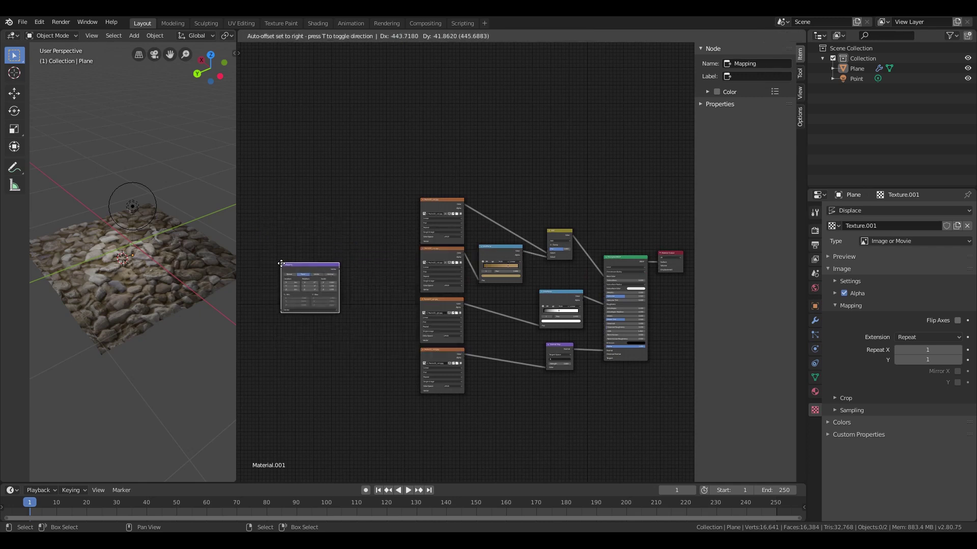
left_click(352, 279)
scroll(351, 262, "up", 2)
scroll(377, 270, "left", 3, "ctrl")
left_click_drag(407, 278, 512, 295)
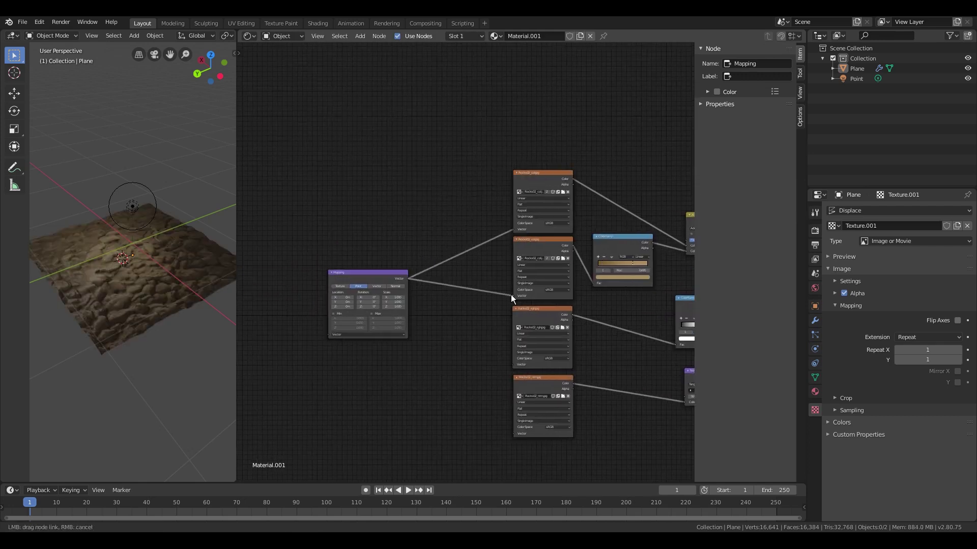
left_click_drag(408, 279, 514, 434)
scroll(383, 209, "left", 5, "ctrl")
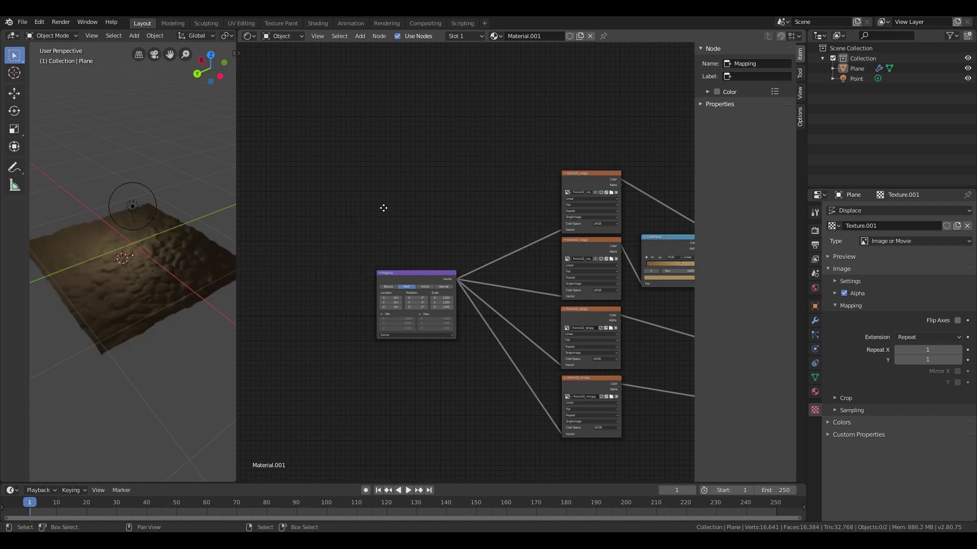
Add a Texture Coordinate node and connect its Generated output to the Mapping Vector input
key("shift+a")
left_click(371, 294)
type("text")
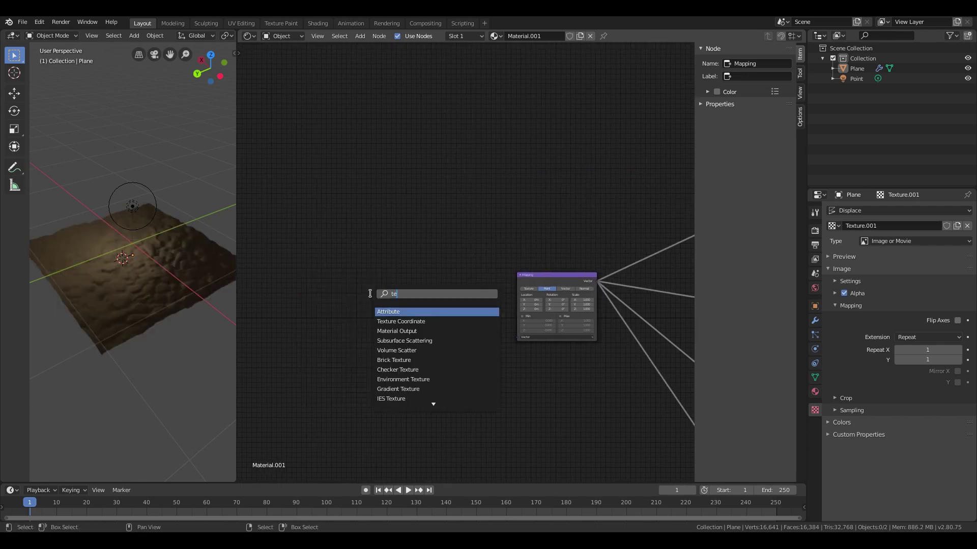
left_click(410, 311)
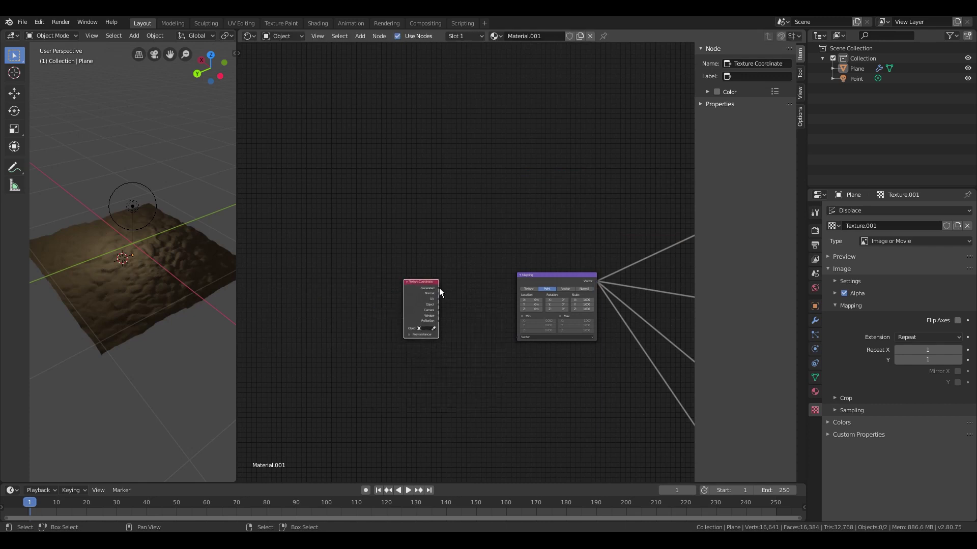
left_click(439, 288)
left_click_drag(438, 288, 515, 339)
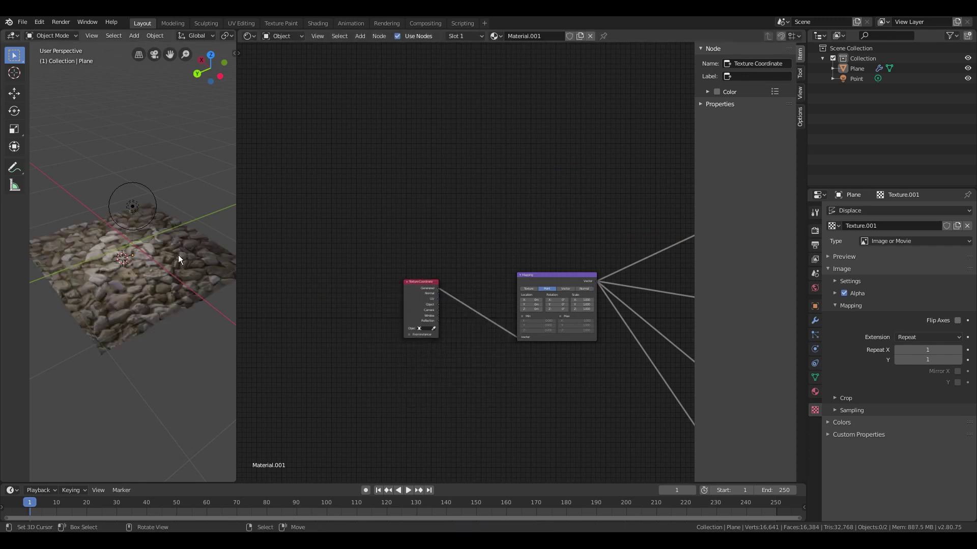
scroll(567, 377, "down", 2)
middle_click_drag(567, 377, 541, 326)
scroll(394, 372, "up", 4)
Set the Mapping node's Scale X and Scale Y to 2.000
scroll(541, 326, "up", 3)
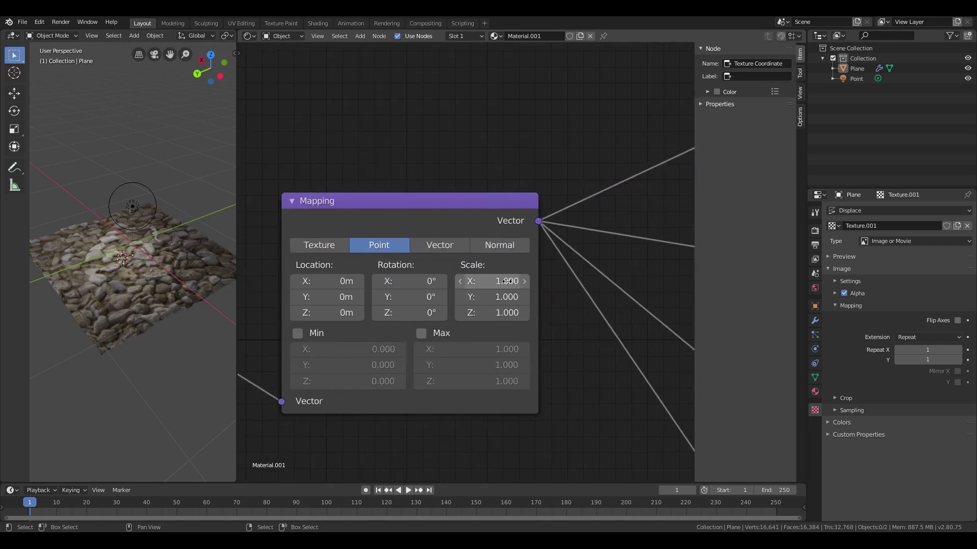
left_click(495, 286)
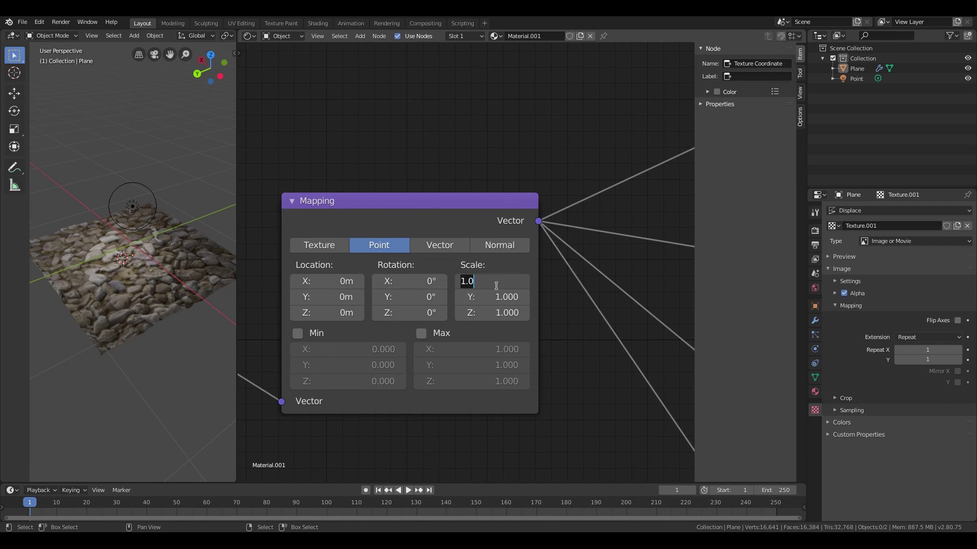
key("BackSpace")
type("2")
key("Return")
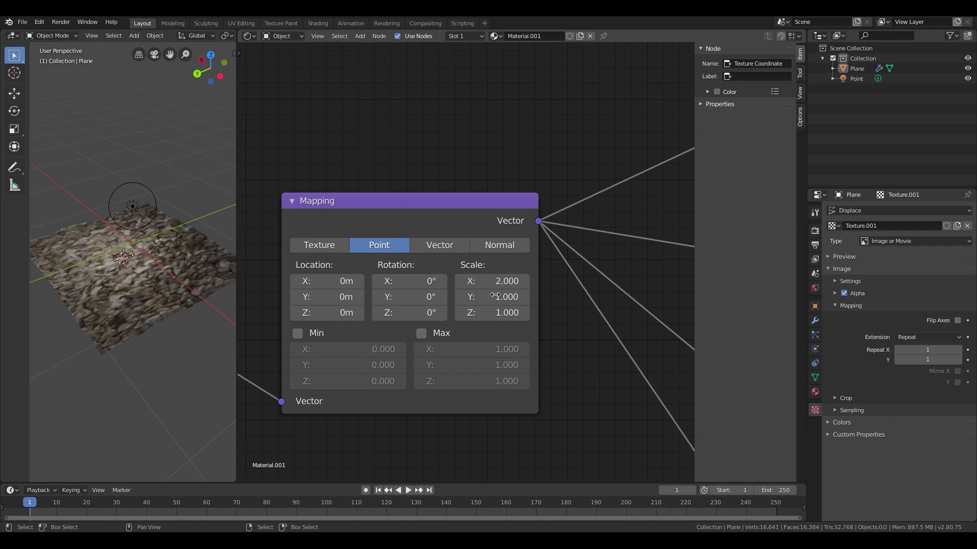
left_click(493, 296)
type("2")
key("Return")
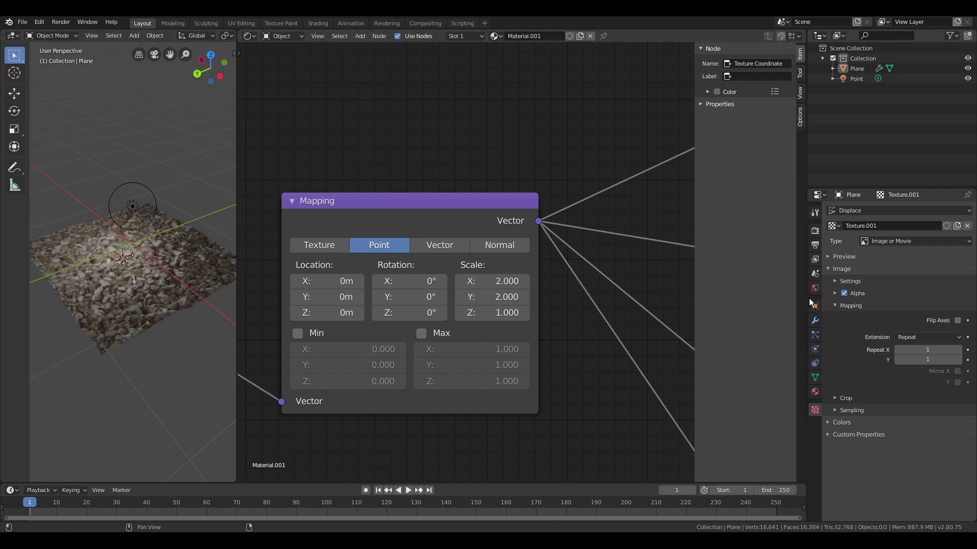
left_click(837, 305)
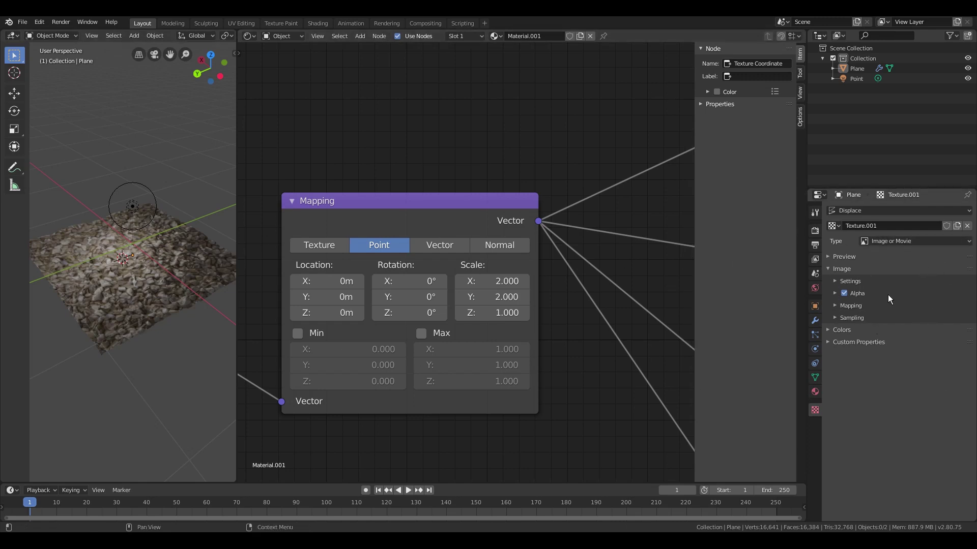
Set the Displace texture's Repeat X and Y to 2, leaving Mirror X off
left_click(837, 304)
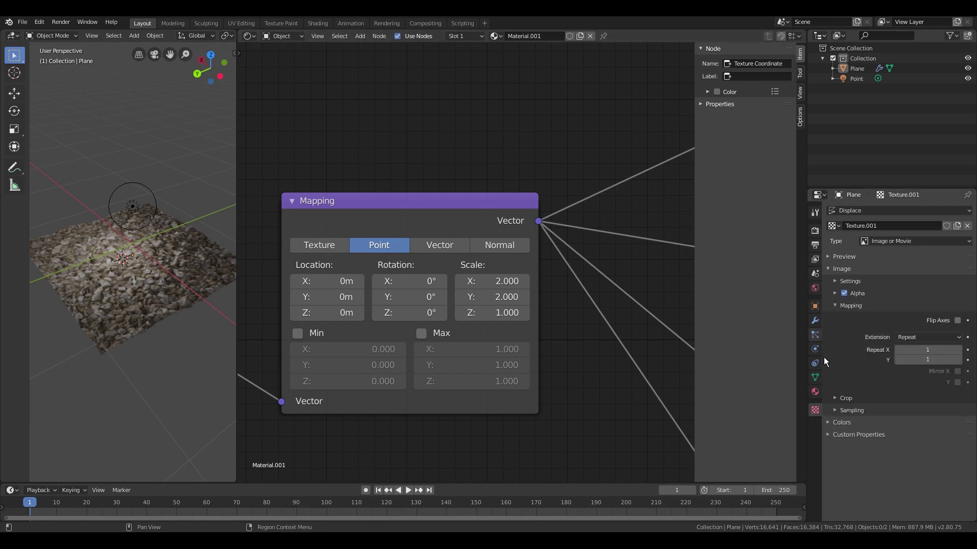
left_click(929, 351)
type("2")
key("Return")
left_click(934, 359)
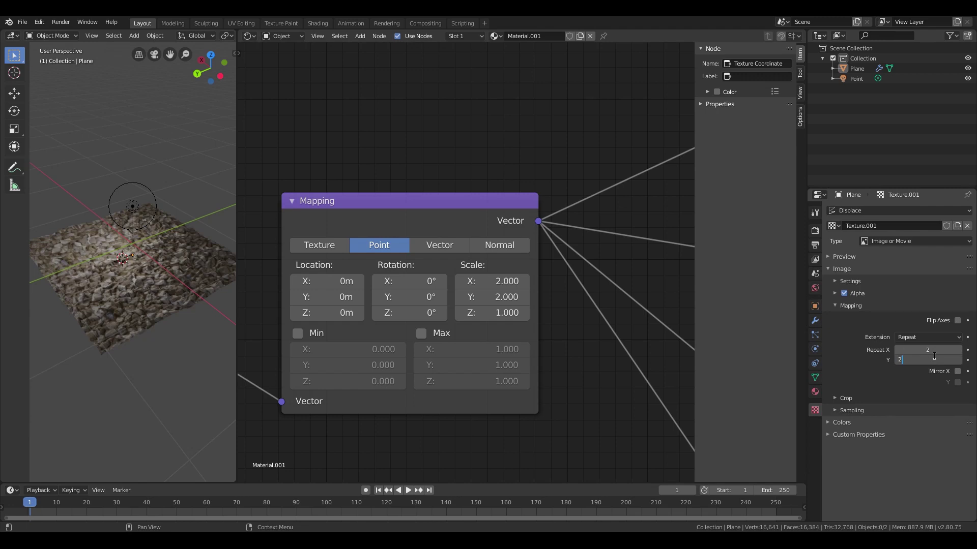
key("Return")
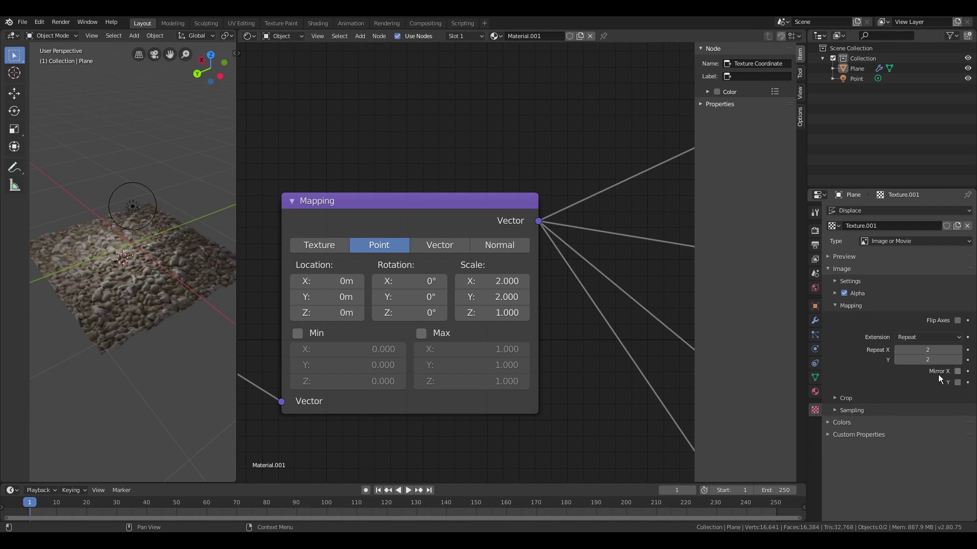
left_click(958, 371)
left_click(957, 372)
scroll(110, 280, "up", 5)
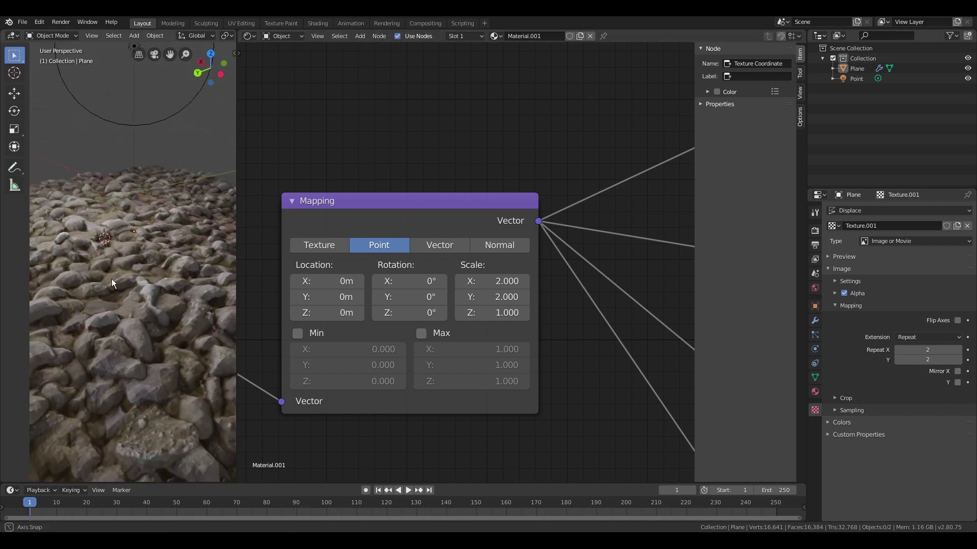
middle_click_drag(112, 278, 90, 310)
scroll(93, 256, "up", 8)
scroll(90, 311, "down", 5)
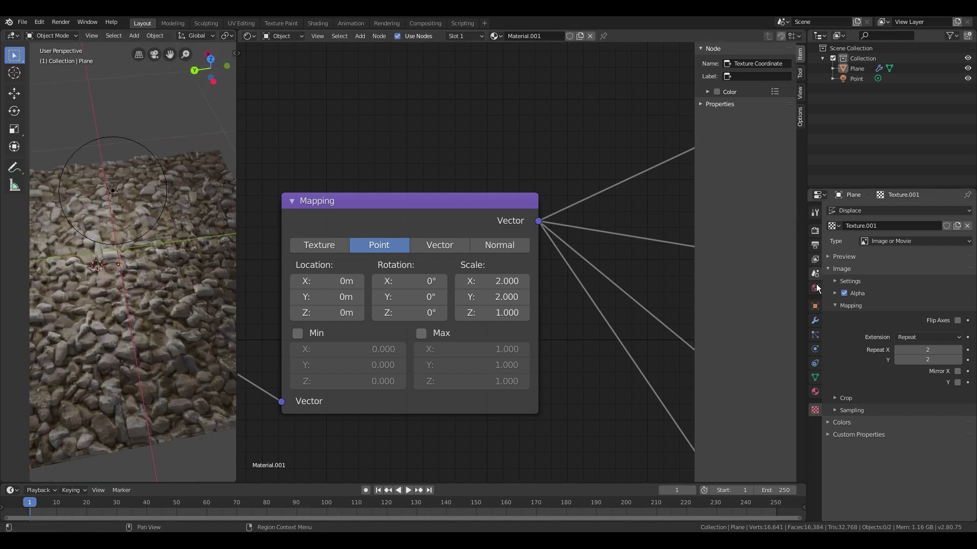
Lower the Displace modifier strength to 0.5, then to 0.05, and check the flattened stones
left_click(945, 324)
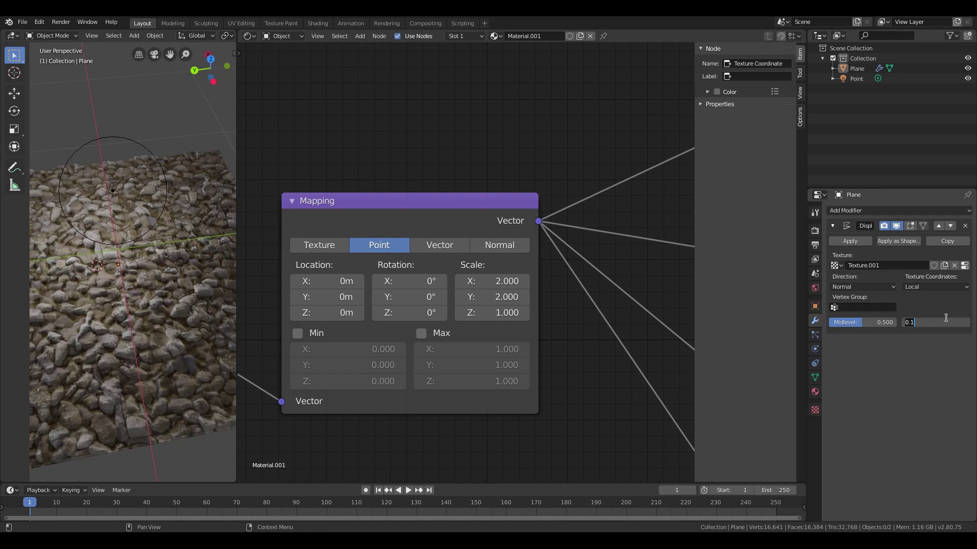
key("Return")
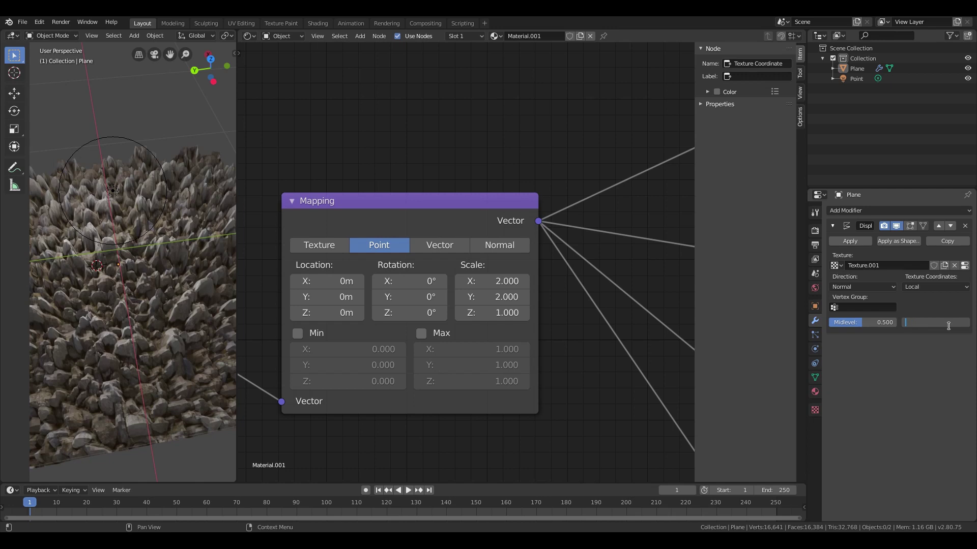
left_click(948, 327)
type(".05")
key("Return")
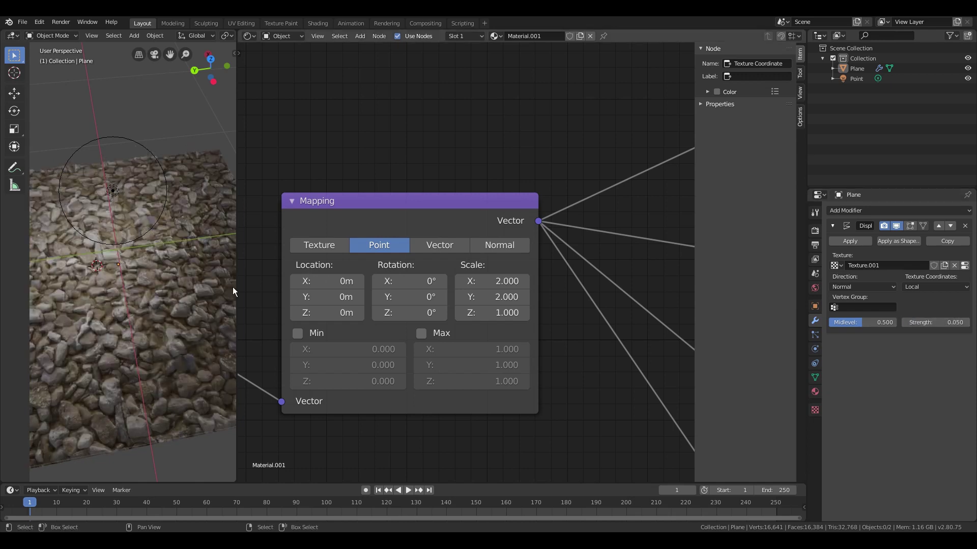
middle_click_drag(233, 287, 99, 321)
scroll(107, 318, "down", 3)
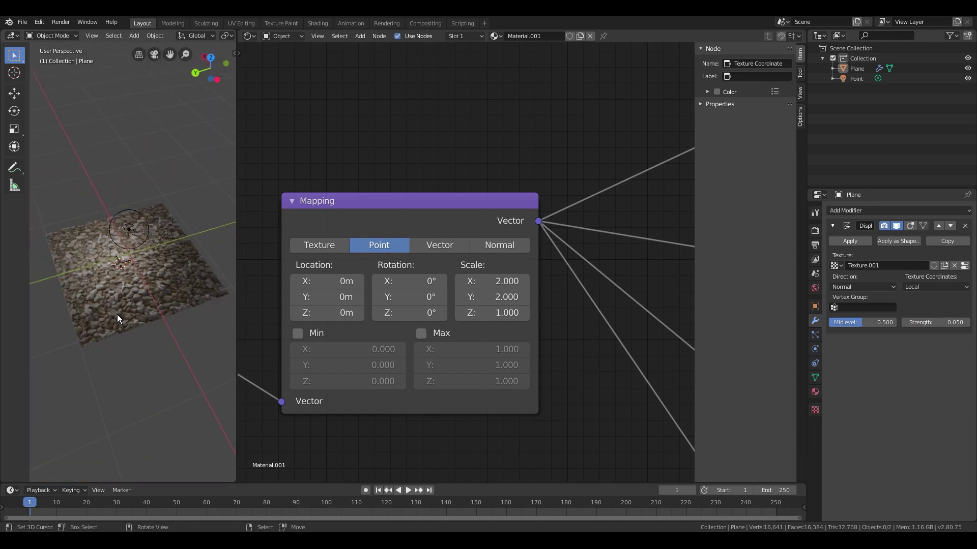
Join the node editor area into the 3D viewport so the view fills the workspace
scroll(508, 140, "down", 7)
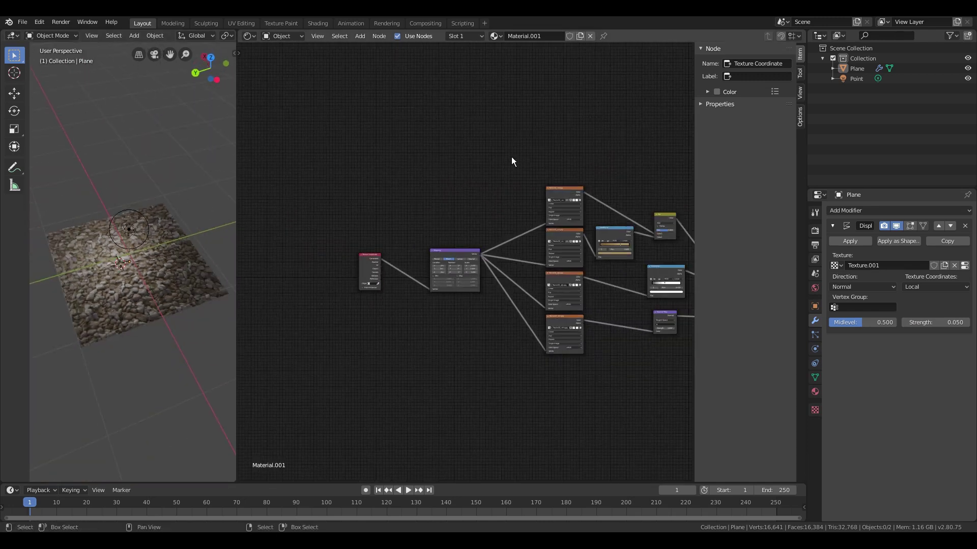
key("Home")
left_click_drag(236, 30, 364, 229)
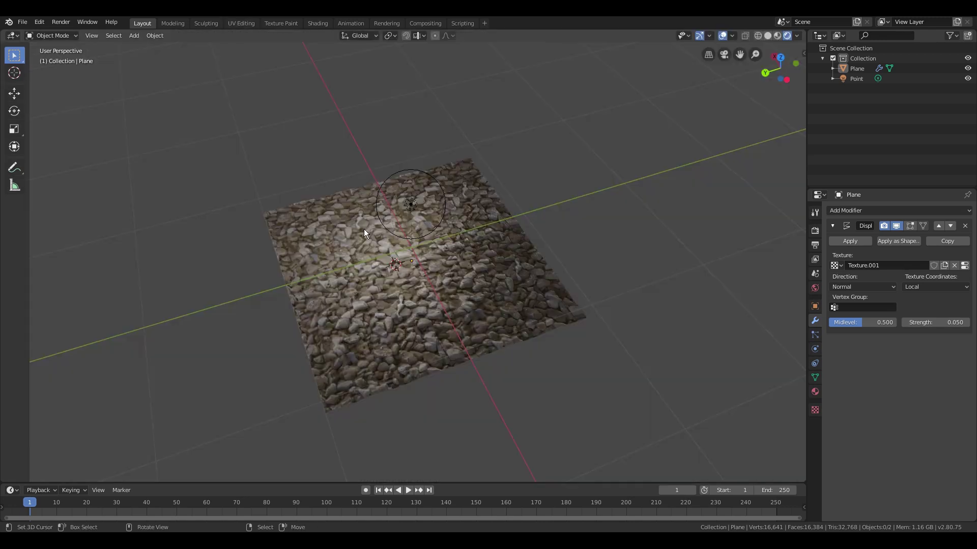
scroll(460, 330, "up", 6)
Switch the pebble plane into Edit Mode and bring up the Vertex Context Menu
middle_click_drag(442, 316, 331, 332)
scroll(415, 300, "down", 3)
scroll(398, 292, "up", 4)
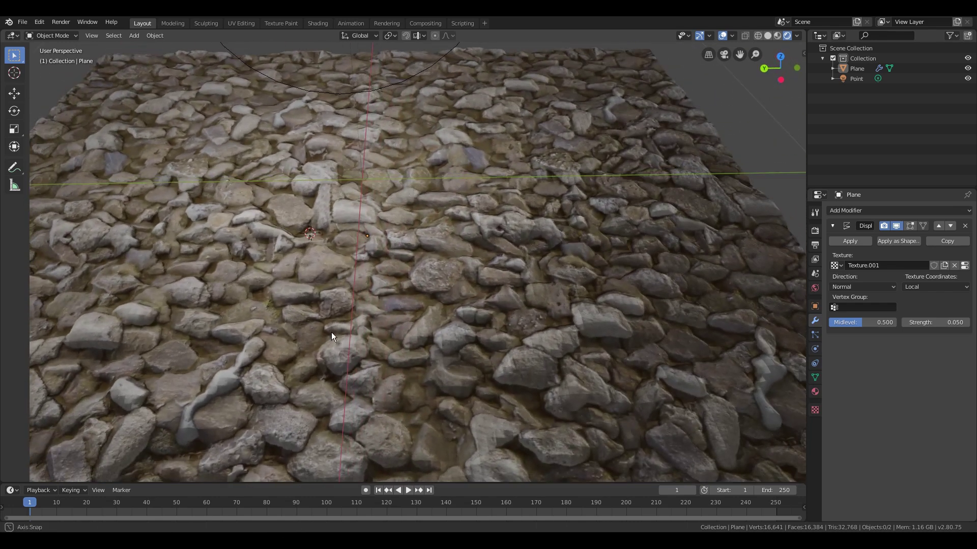
key("Tab")
right_click(344, 302)
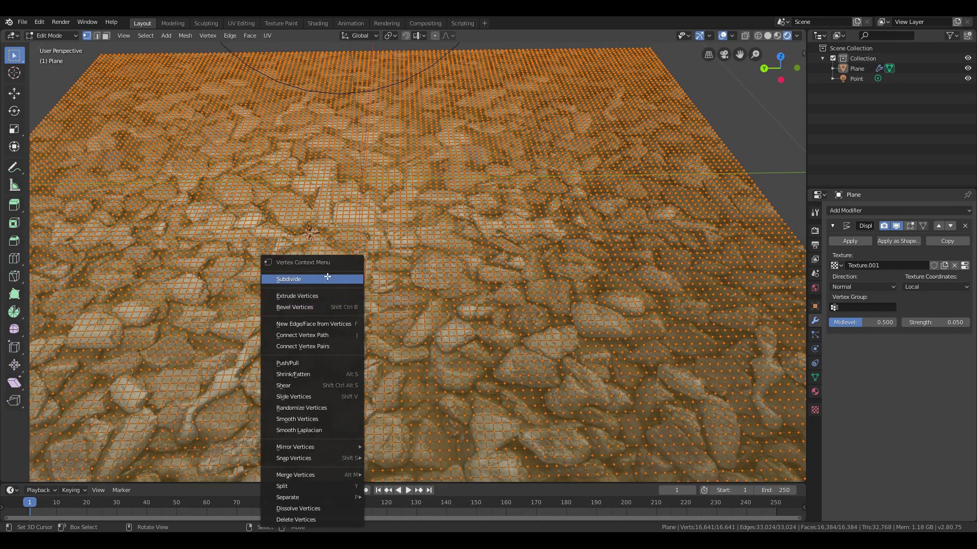